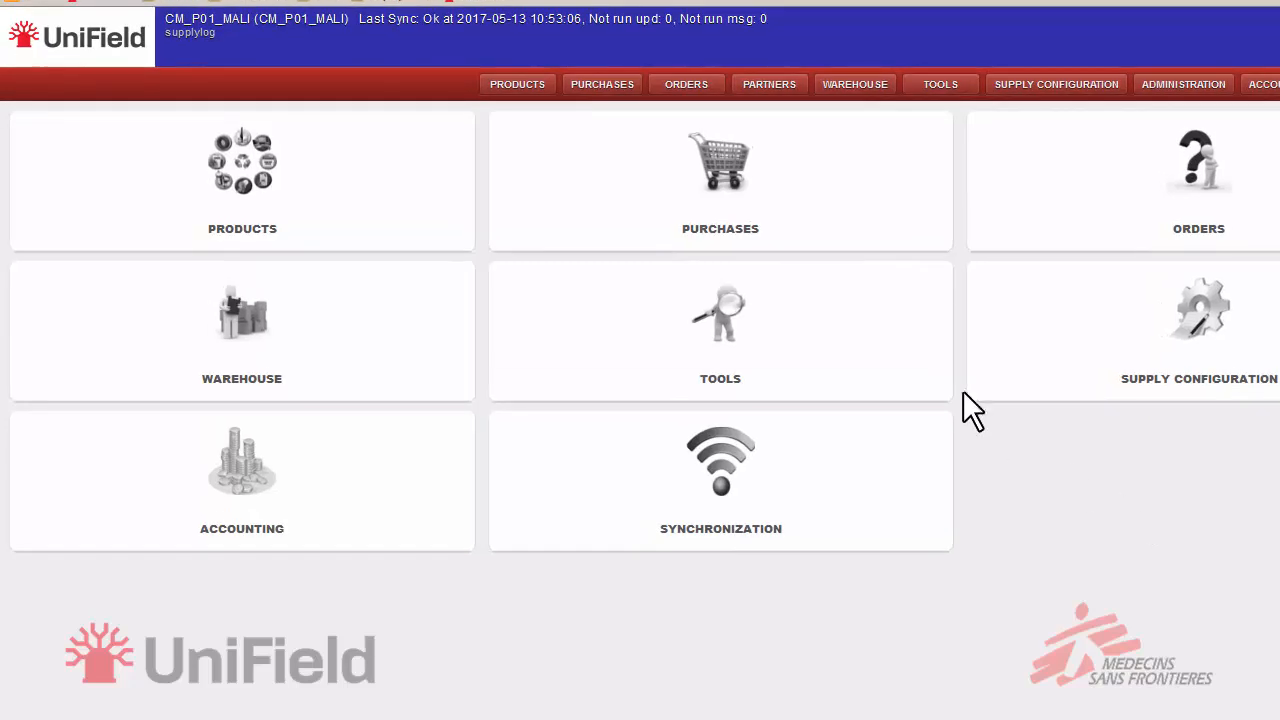
Create a new supplier record under Partners and name it "Dennis Supply Inc.".
{"action": "left_click", "coordinate": [780, 88]}
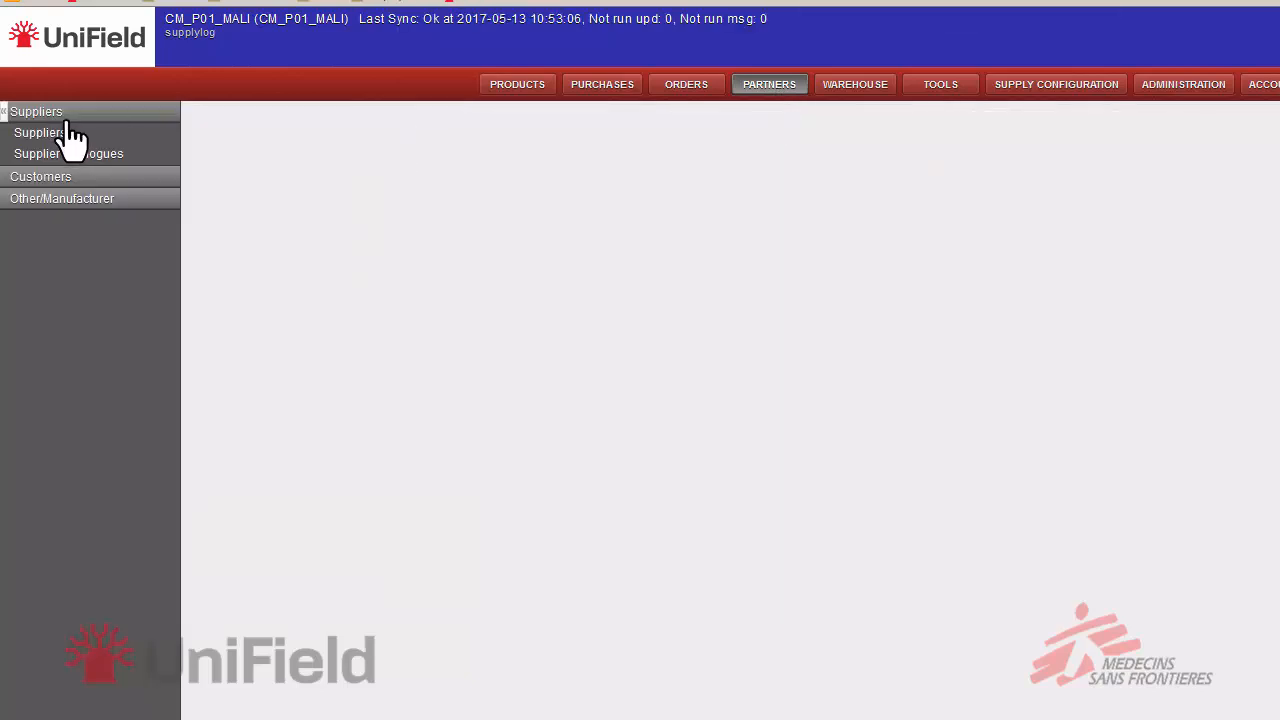
{"action": "left_click", "coordinate": [57, 137]}
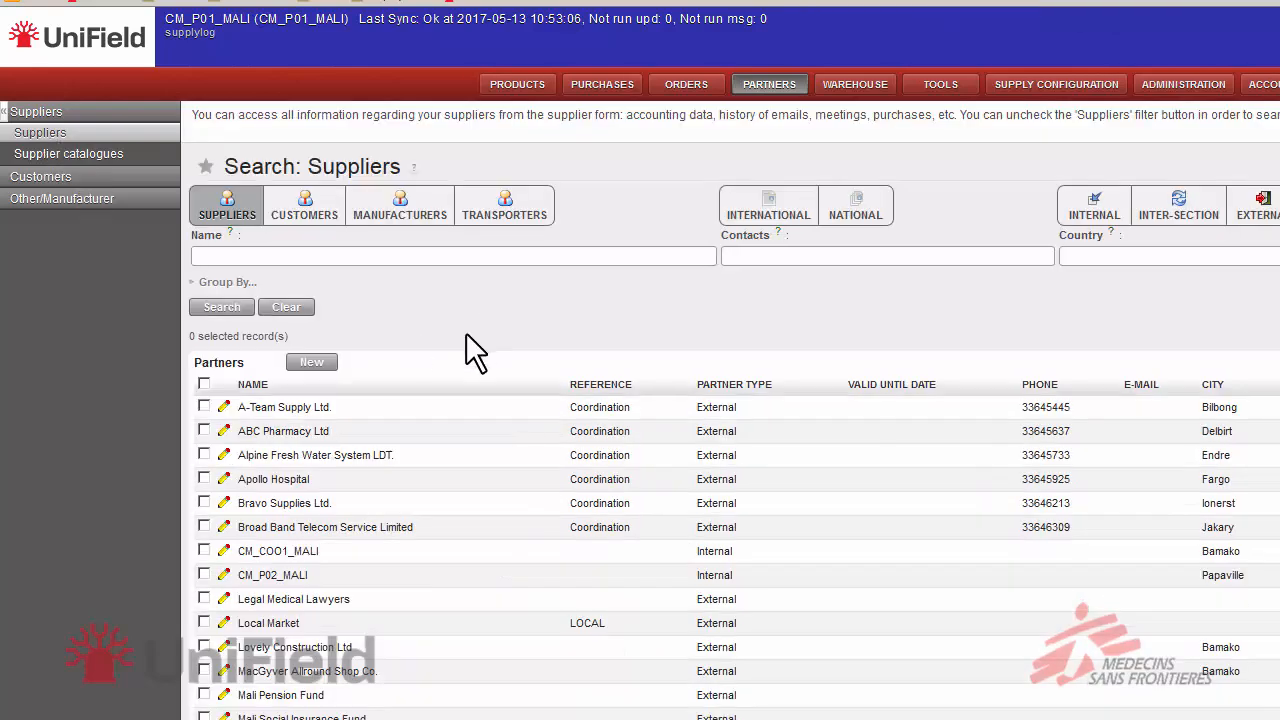
{"action": "left_click", "coordinate": [316, 364]}
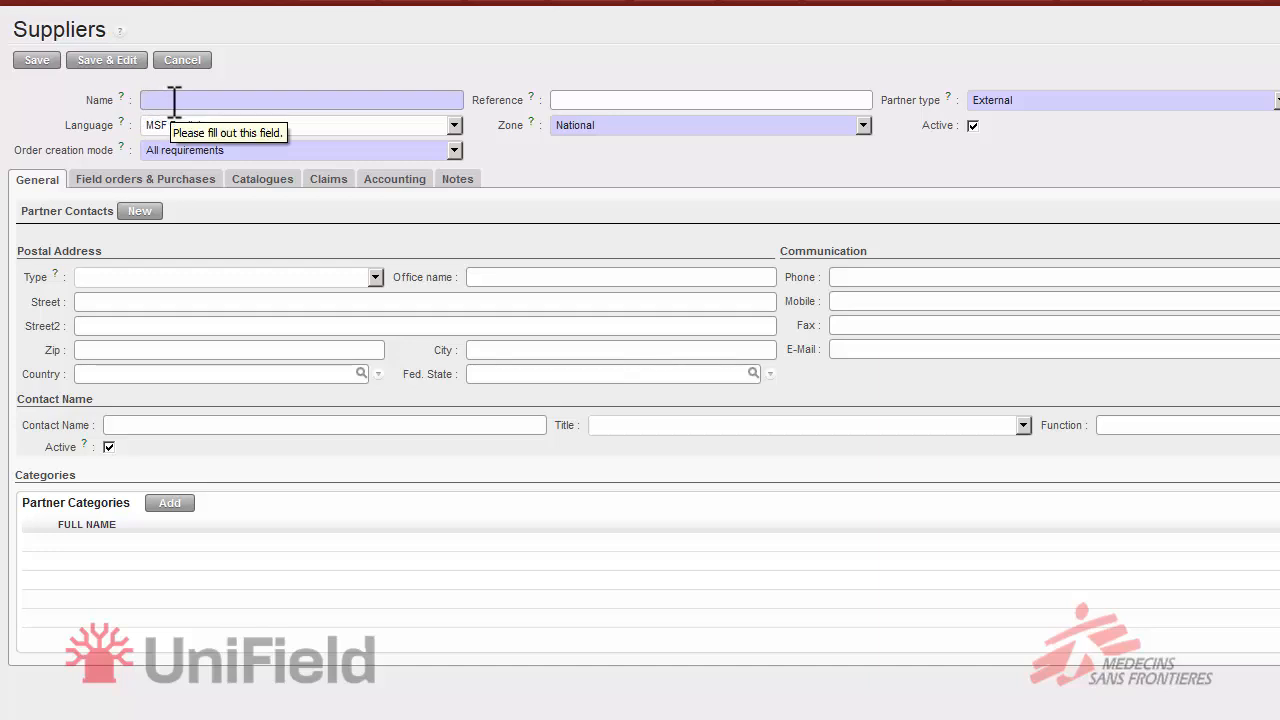
{"action": "left_click", "coordinate": [174, 101]}
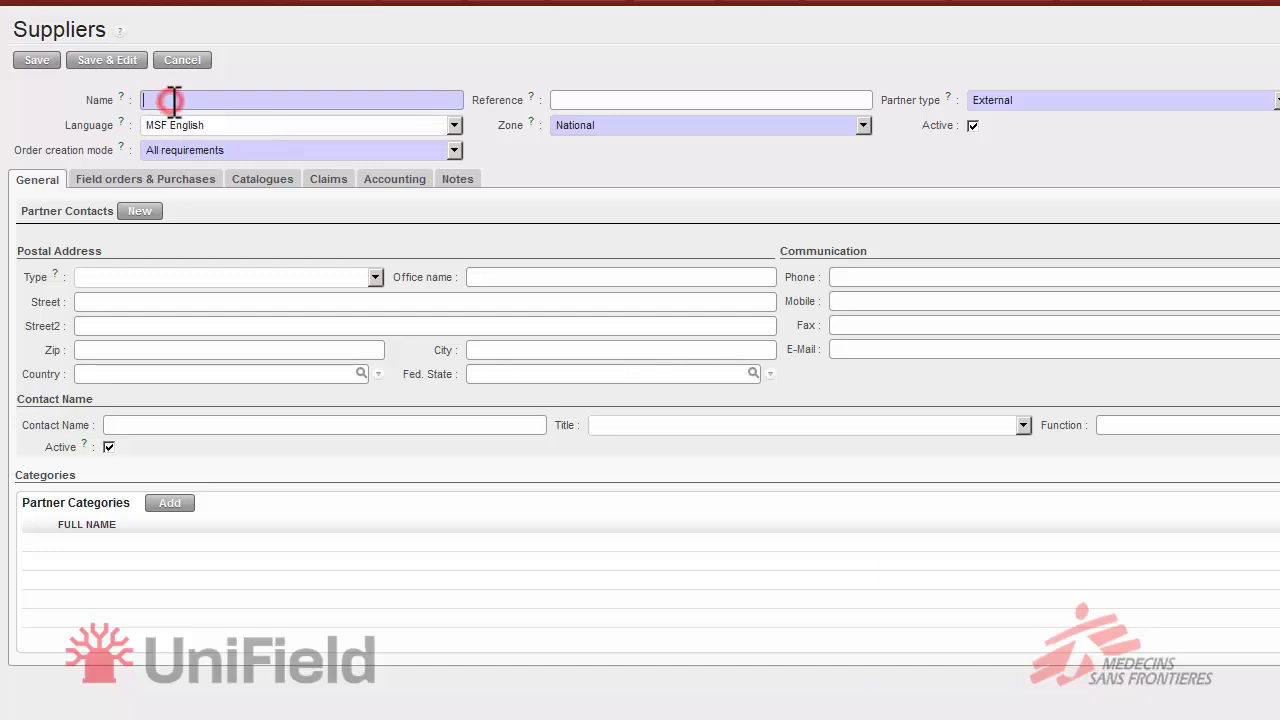
{"action": "type", "text": "Dennis"}
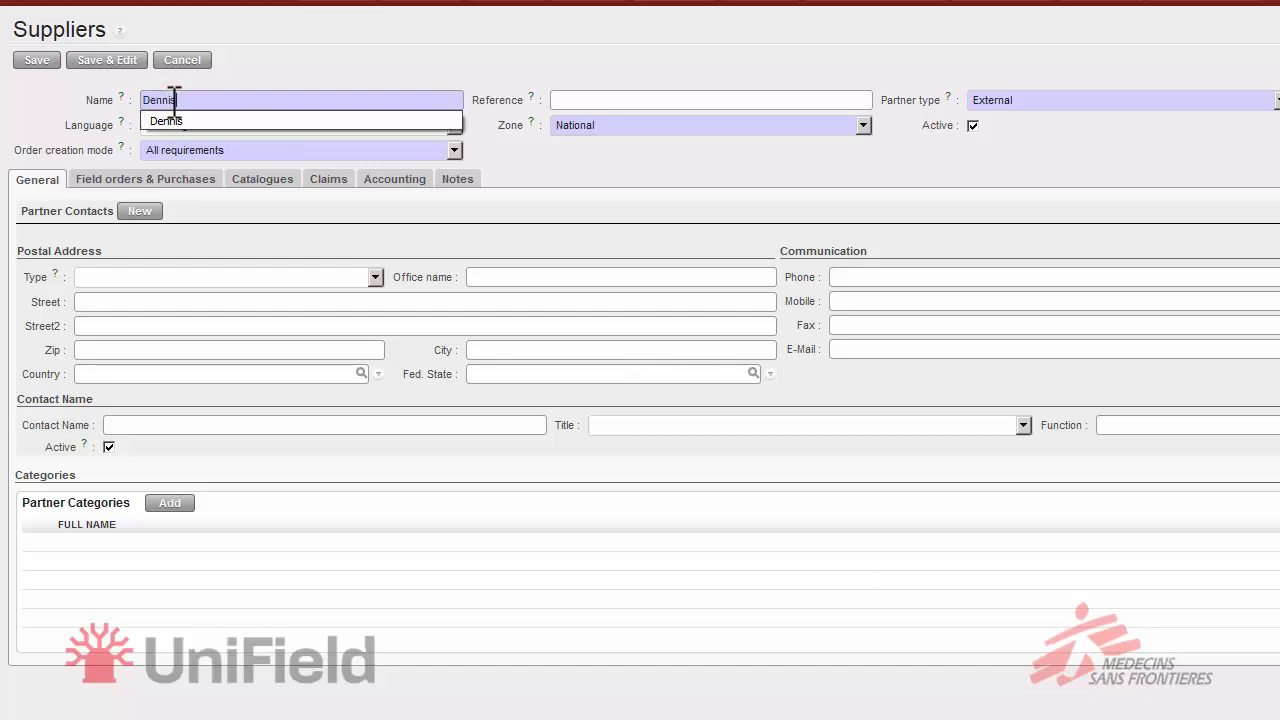
{"action": "type", "text": " Supply "}
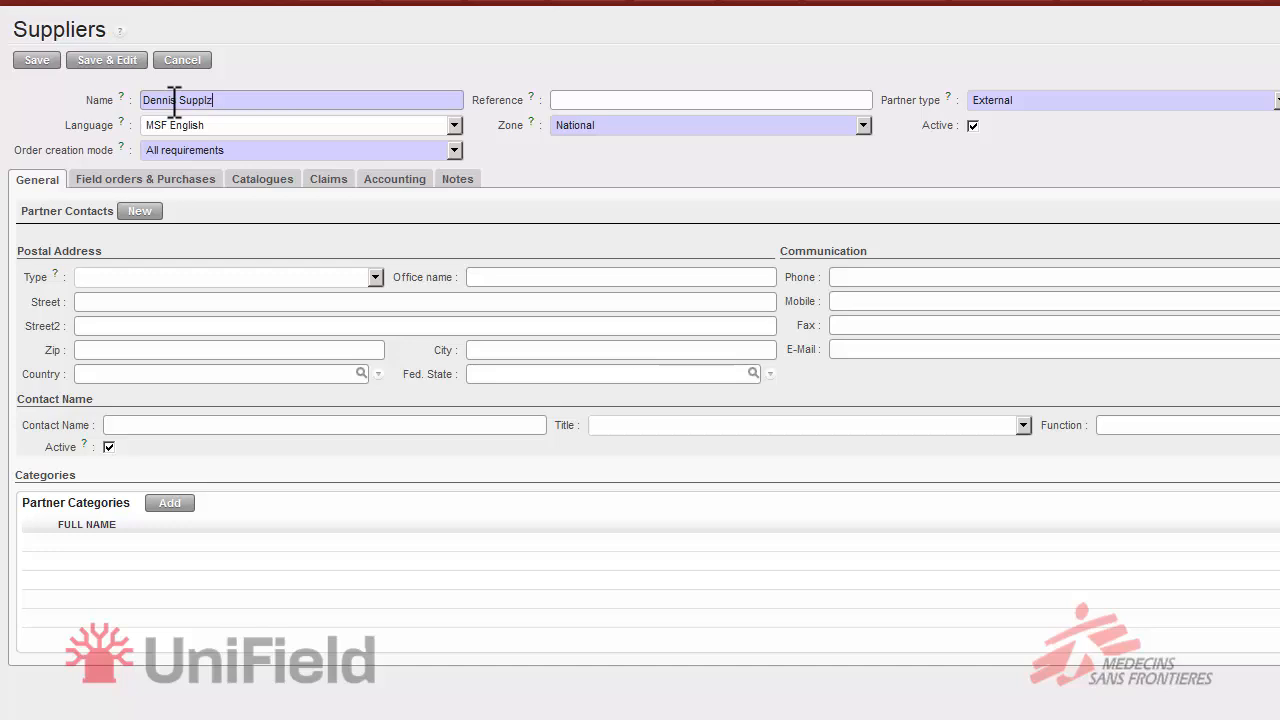
{"action": "type", "text": "Inc."}
Enter "Recommend by OCP" as the supplier's reference.
{"action": "left_click", "coordinate": [580, 104]}
{"action": "type", "text": "Recommend by P"}
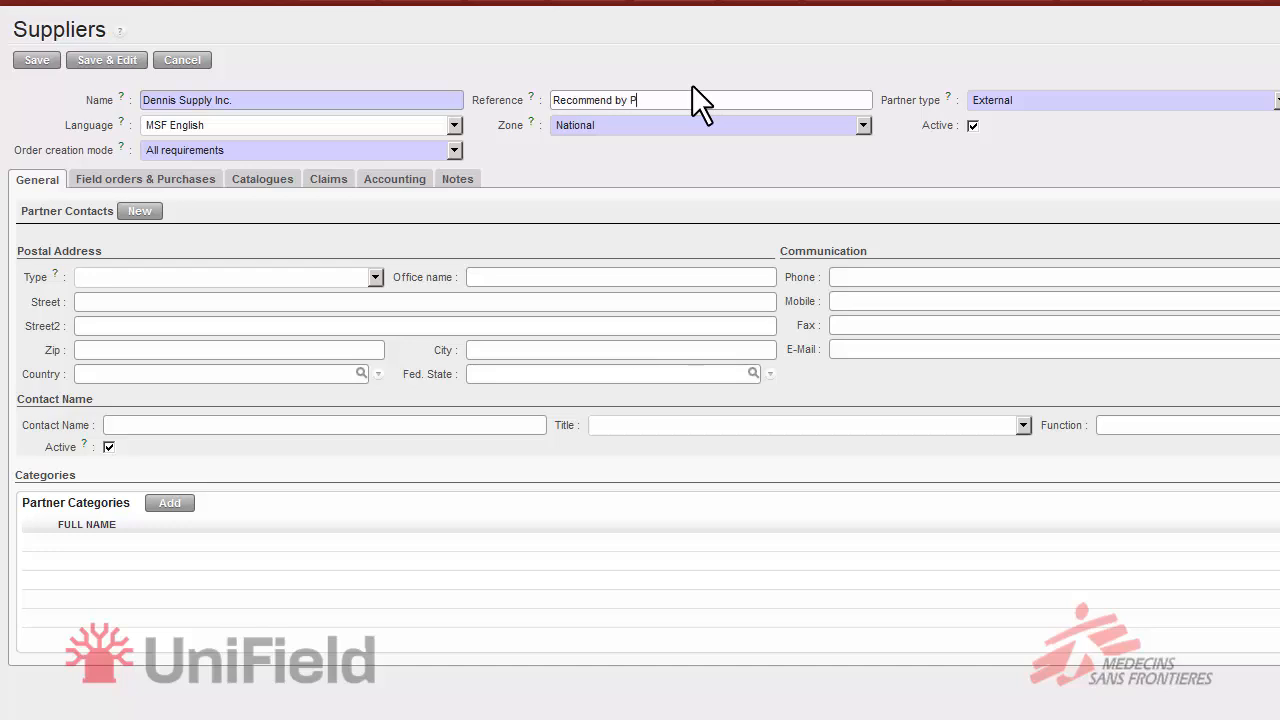
{"action": "key", "text": "BackSpace"}
{"action": "type", "text": "OCO"}
{"action": "key", "text": "BackSpace"}
{"action": "type", "text": "P"}
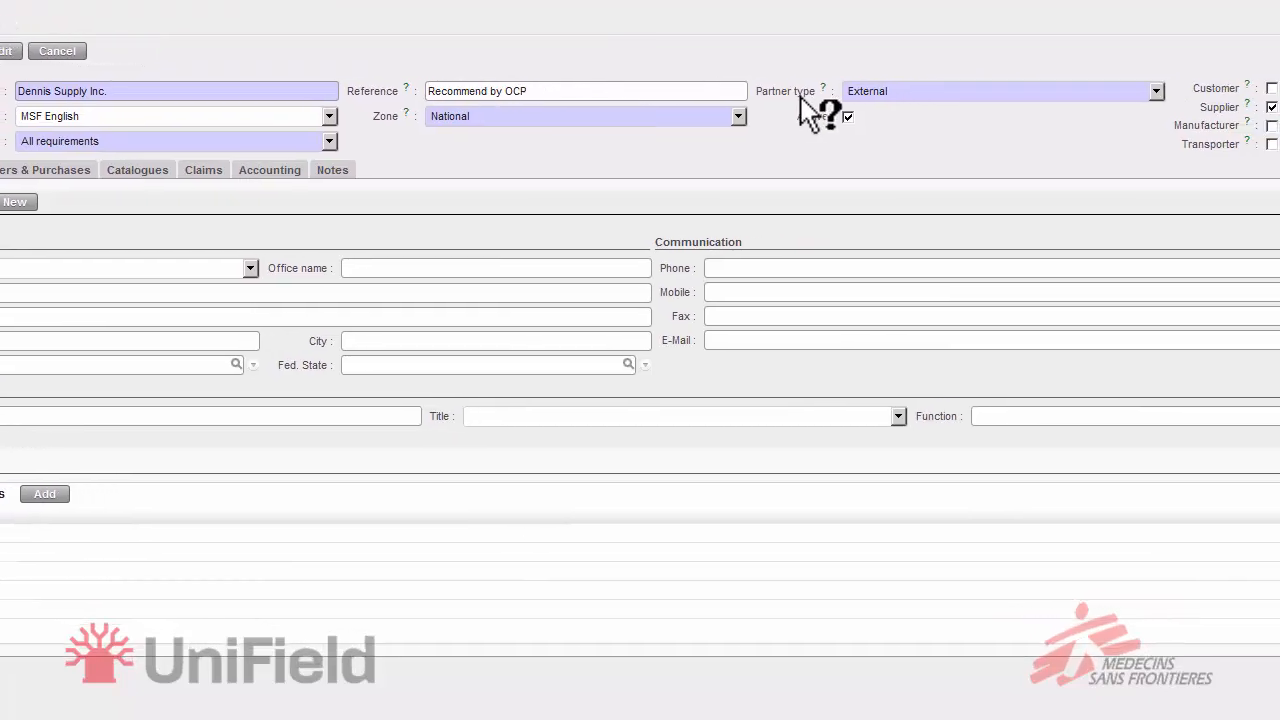
Choose External as the partner type and make sure the partner is marked as a Supplier.
{"action": "left_click", "coordinate": [979, 89]}
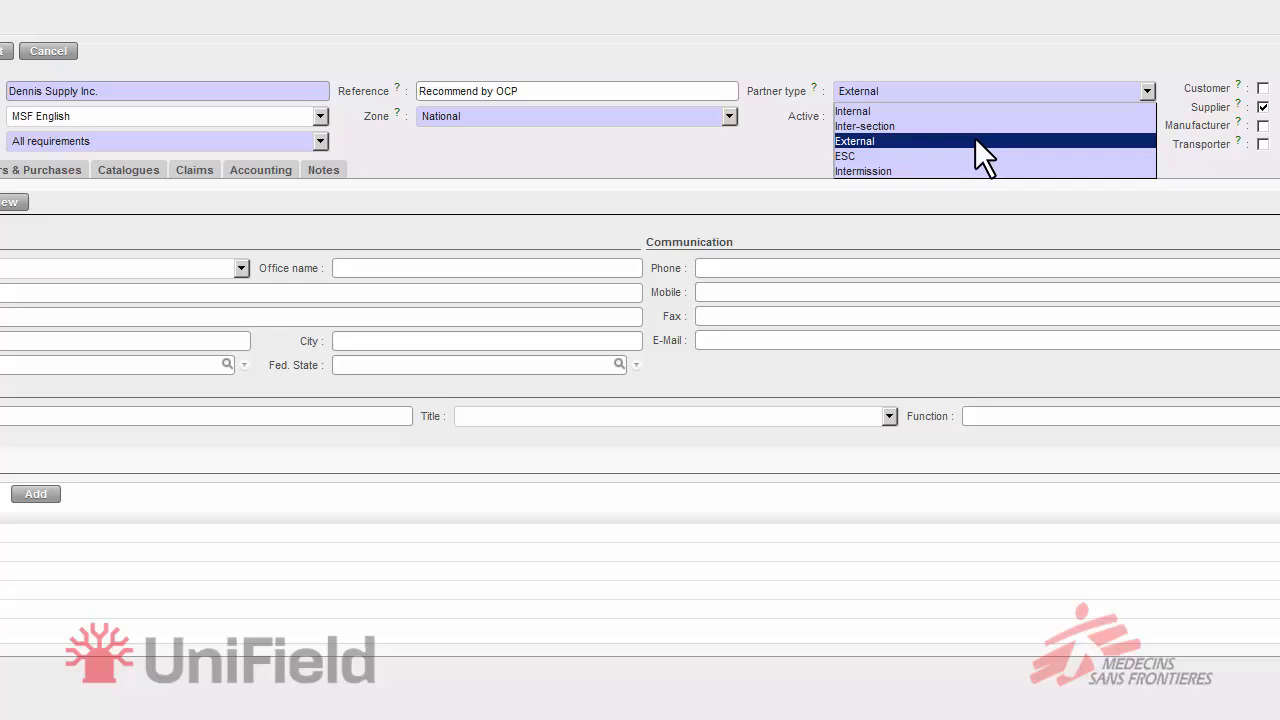
{"action": "left_click", "coordinate": [975, 140]}
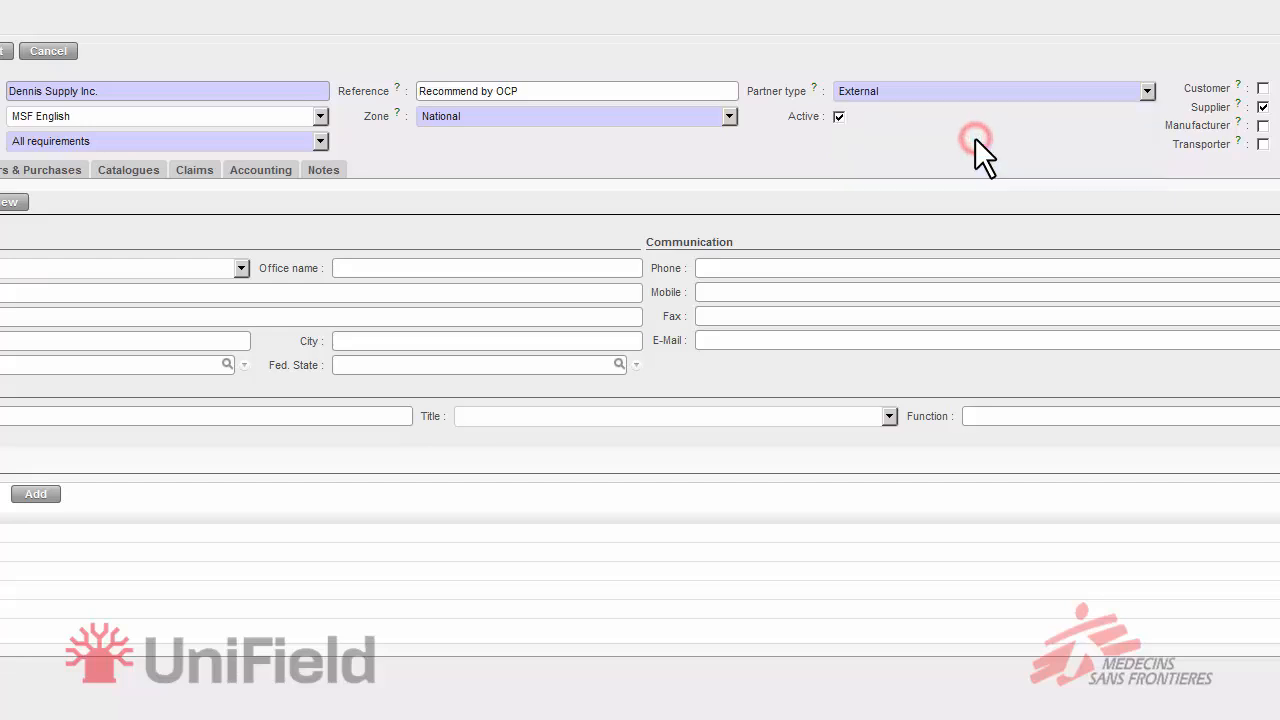
{"action": "left_click", "coordinate": [1263, 107]}
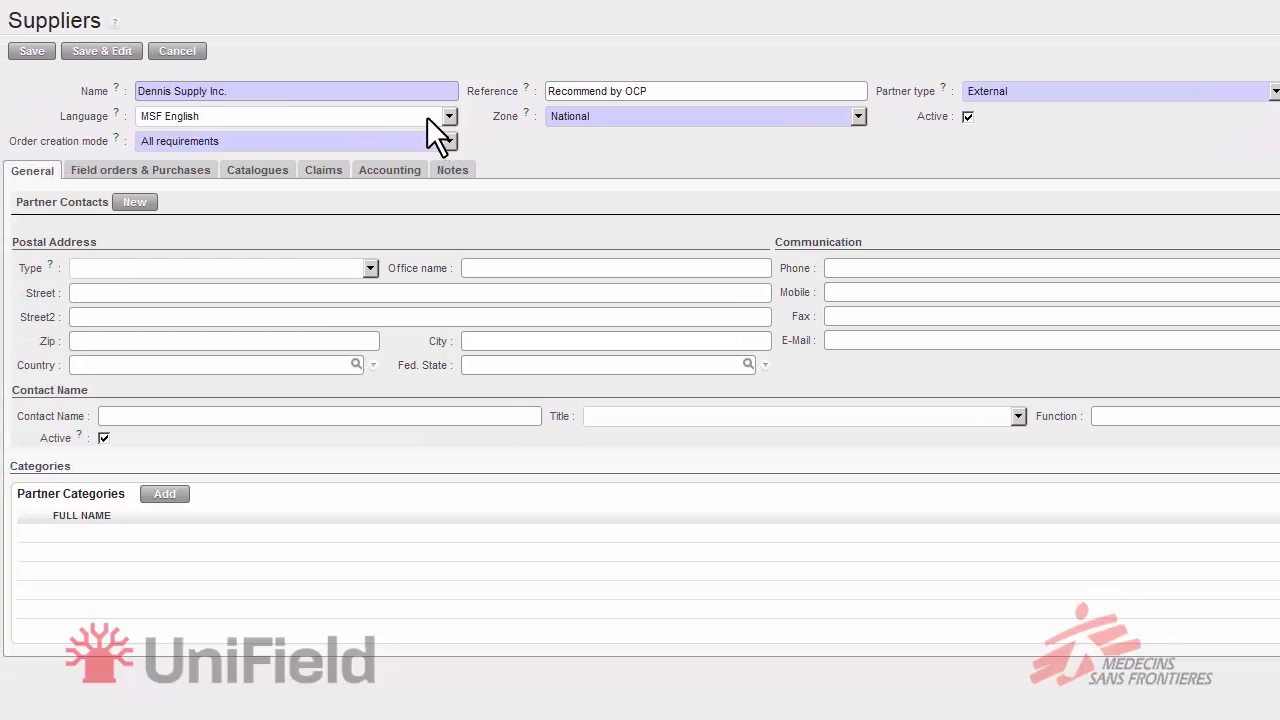
Choose MSF English as the supplier's language and set the order creation mode to Requirements by Order.
{"action": "left_click", "coordinate": [427, 116]}
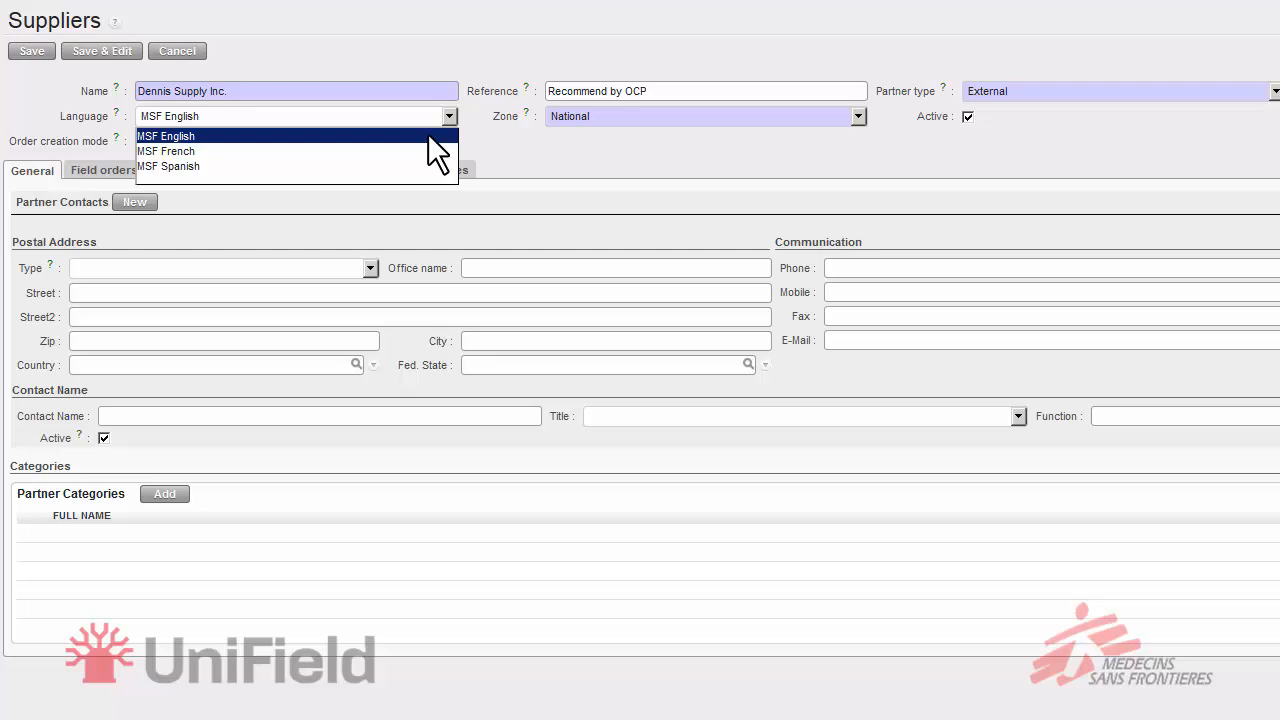
{"action": "left_click", "coordinate": [428, 135]}
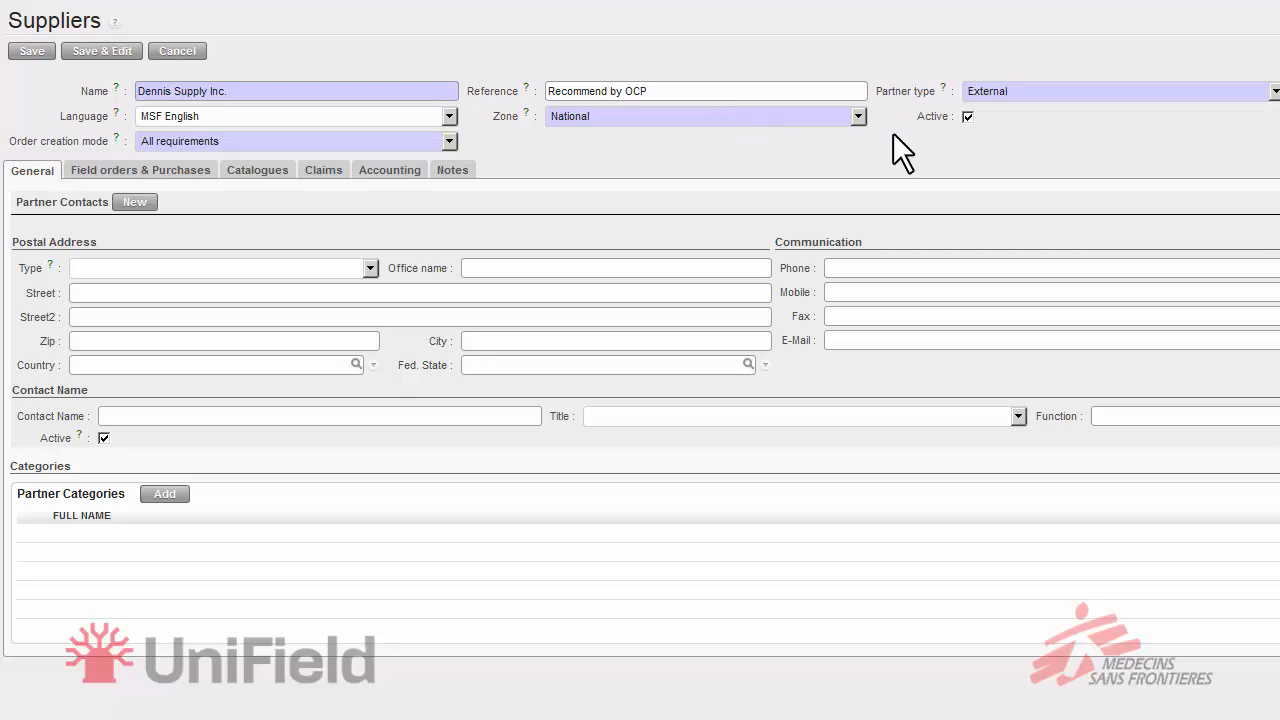
{"action": "left_click", "coordinate": [316, 137]}
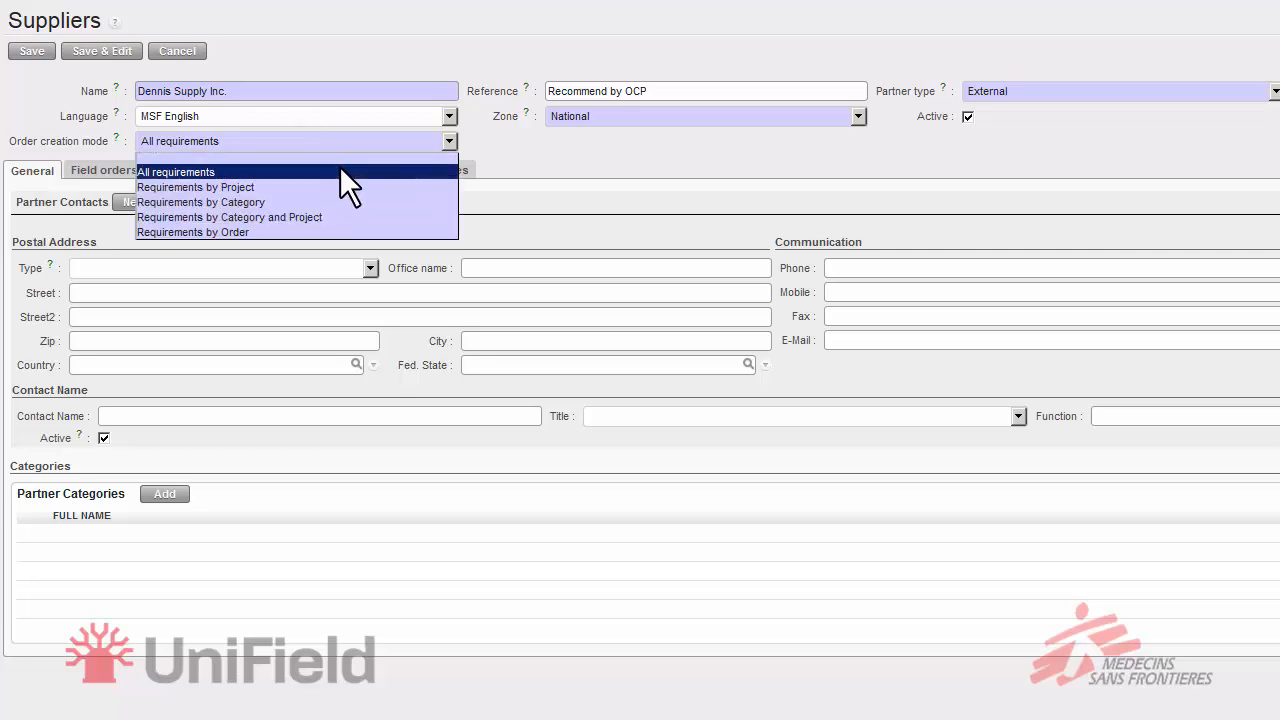
{"action": "left_click", "coordinate": [337, 232]}
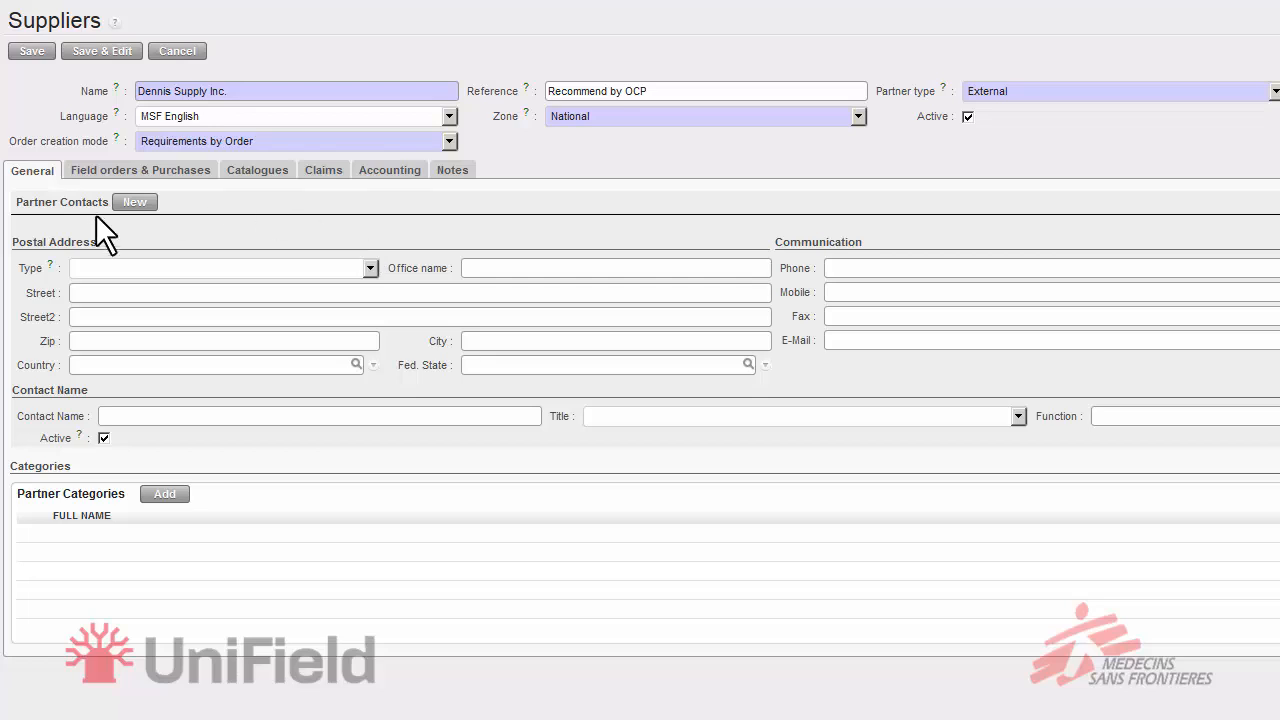
Fill in the supplier's postal address in the general details with street, zip code and city, and choose Mali as the country.
{"action": "left_click", "coordinate": [36, 172]}
{"action": "left_click", "coordinate": [189, 293]}
{"action": "type", "text": "Main Road 13"}
{"action": "left_click", "coordinate": [180, 340]}
{"action": "type", "text": "90210"}
{"action": "left_click", "coordinate": [576, 344]}
{"action": "type", "text": "Bamako"}
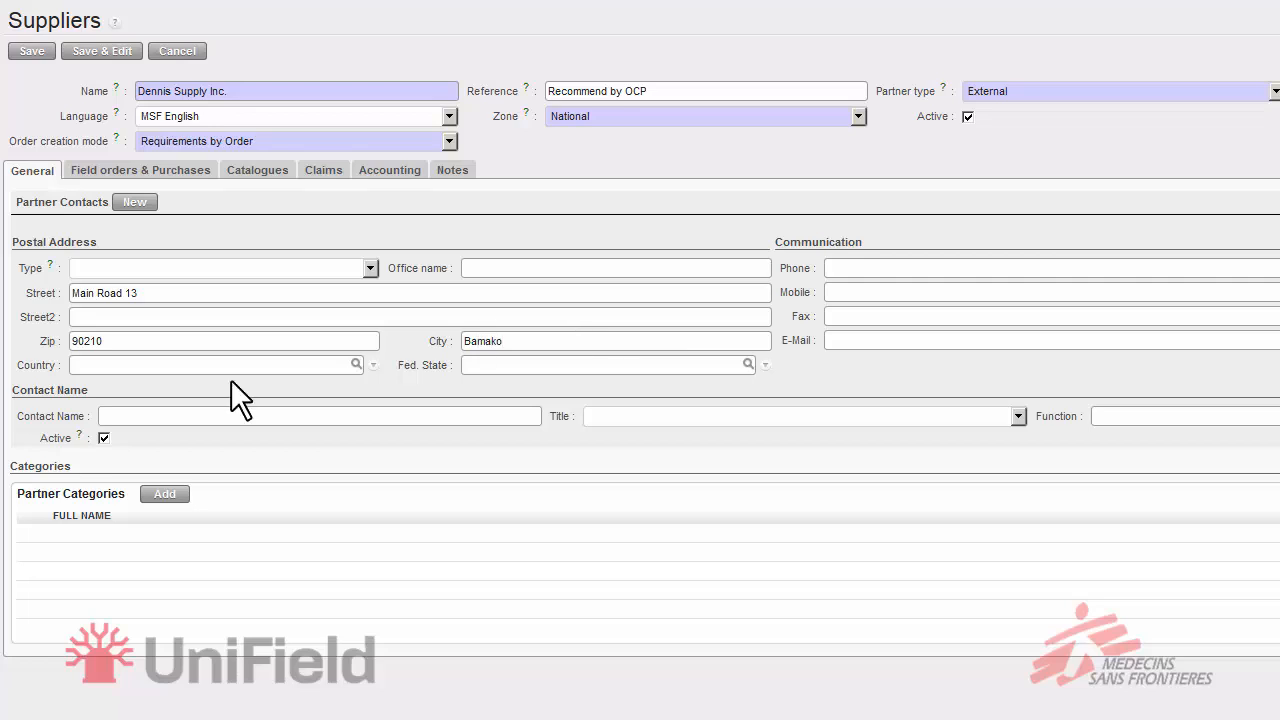
{"action": "left_click", "coordinate": [113, 367]}
{"action": "type", "text": "mali"}
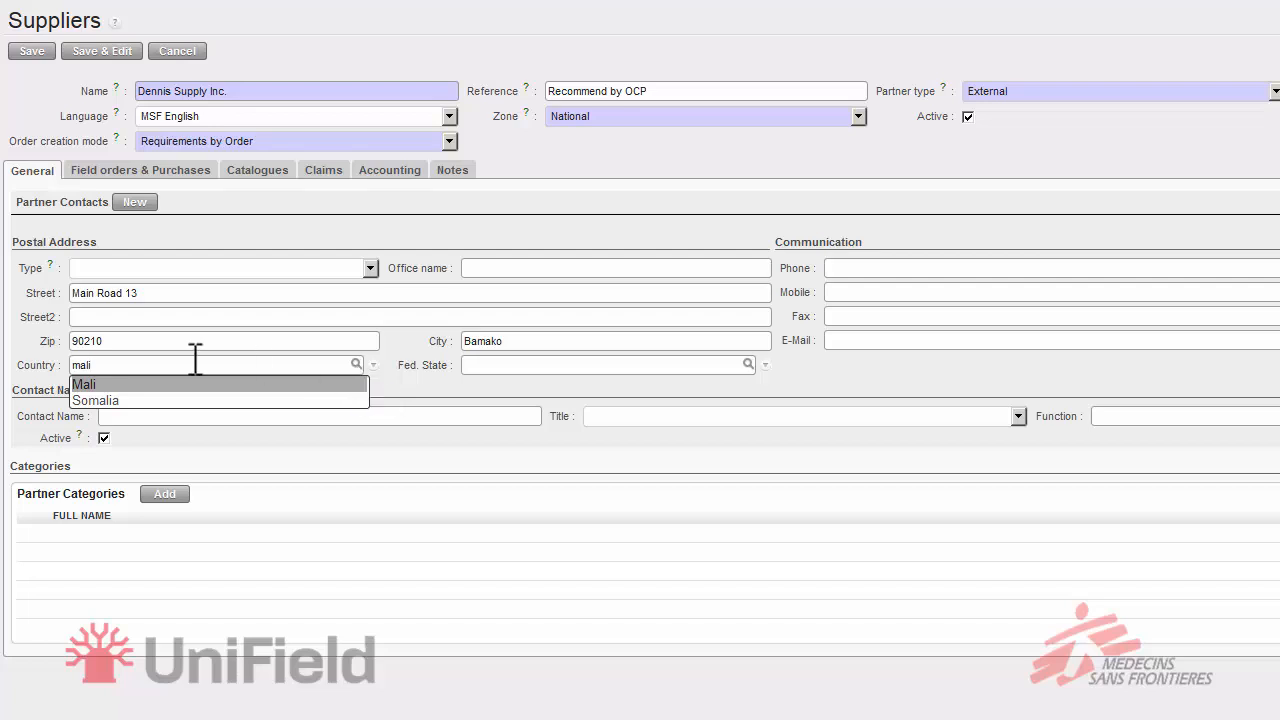
{"action": "left_click", "coordinate": [106, 386]}
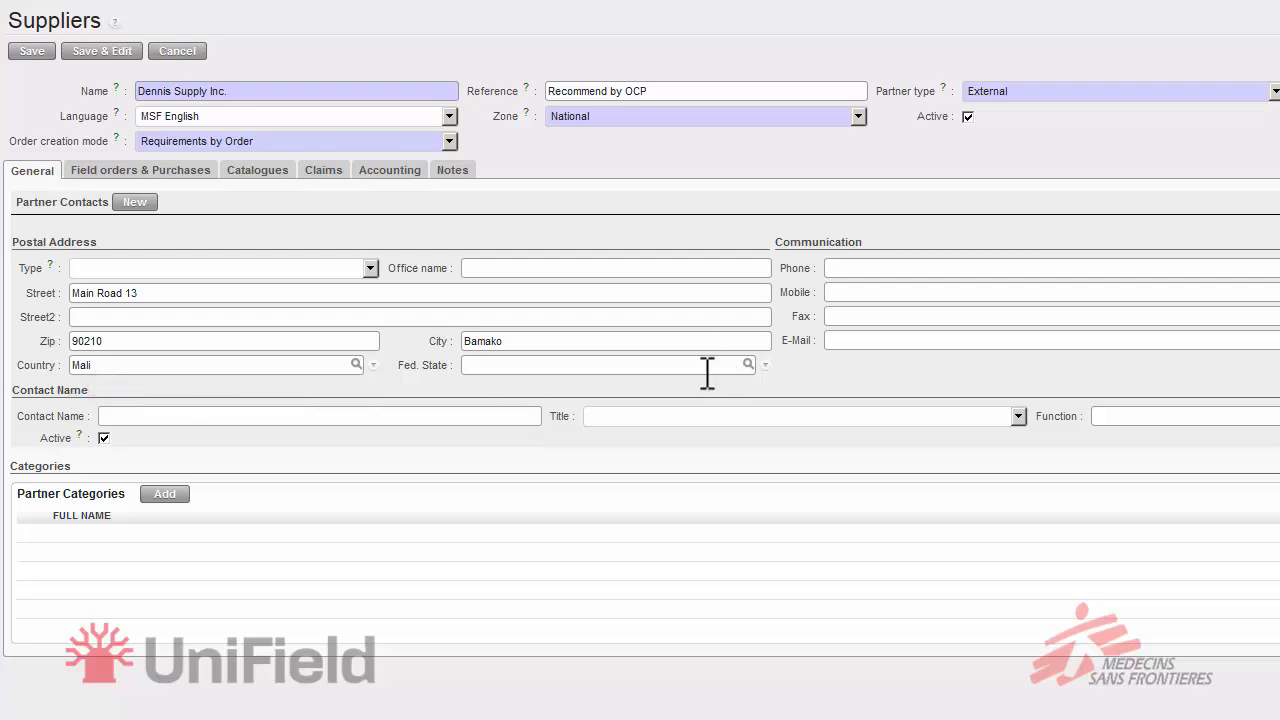
Enter the supplier's phone number and the contact's name, with the title Sir and the function "Super Service Person".
{"action": "left_click", "coordinate": [948, 267]}
{"action": "type", "text": "08 765 432 12"}
{"action": "left_click", "coordinate": [289, 415]}
{"action": "type", "text": "Robin"}
{"action": "left_click", "coordinate": [678, 421]}
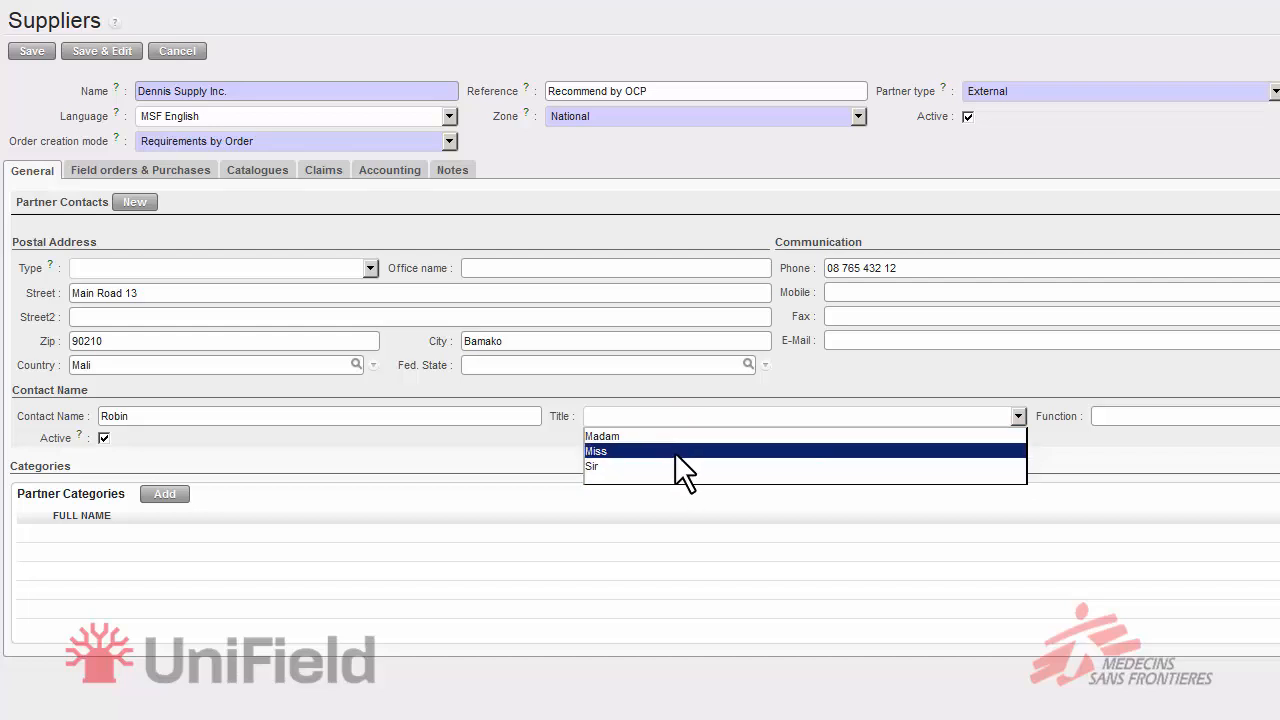
{"action": "left_click", "coordinate": [675, 464]}
{"action": "left_click", "coordinate": [1153, 417]}
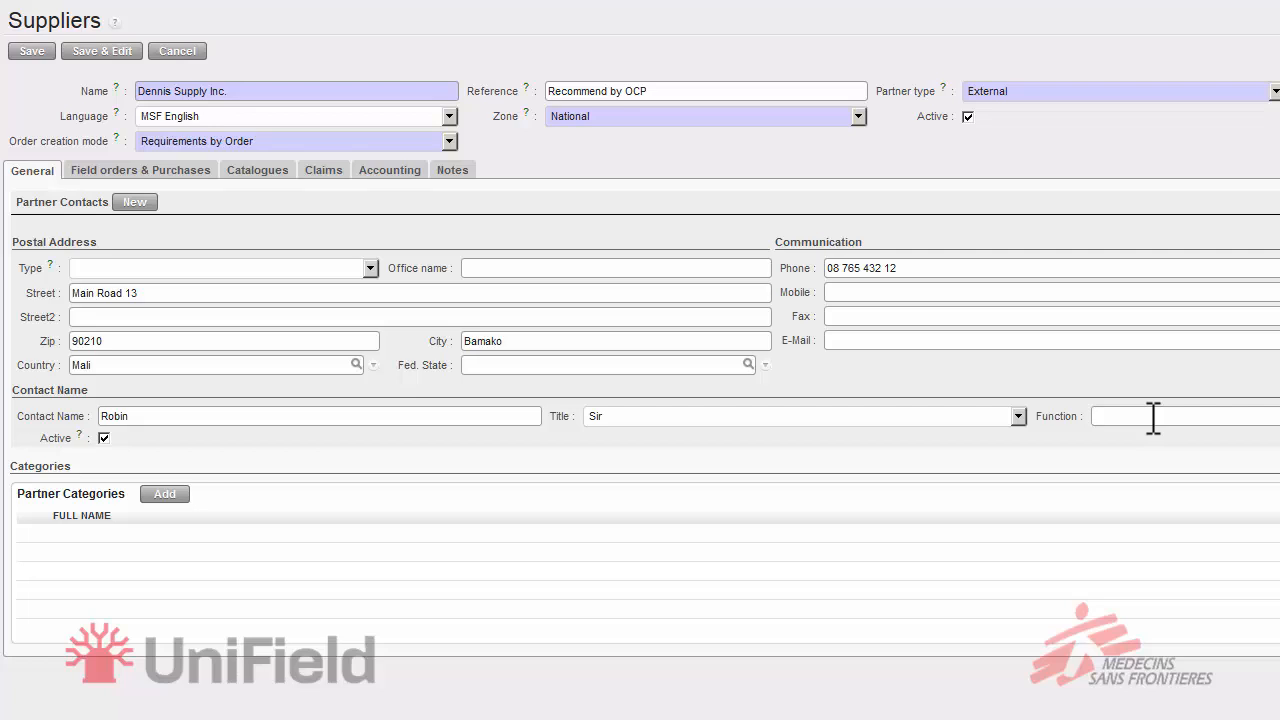
{"action": "type", "text": "Super Service Person"}
Set the supplier's purchase default currency to USD in the field orders and purchases properties.
{"action": "left_click", "coordinate": [199, 178]}
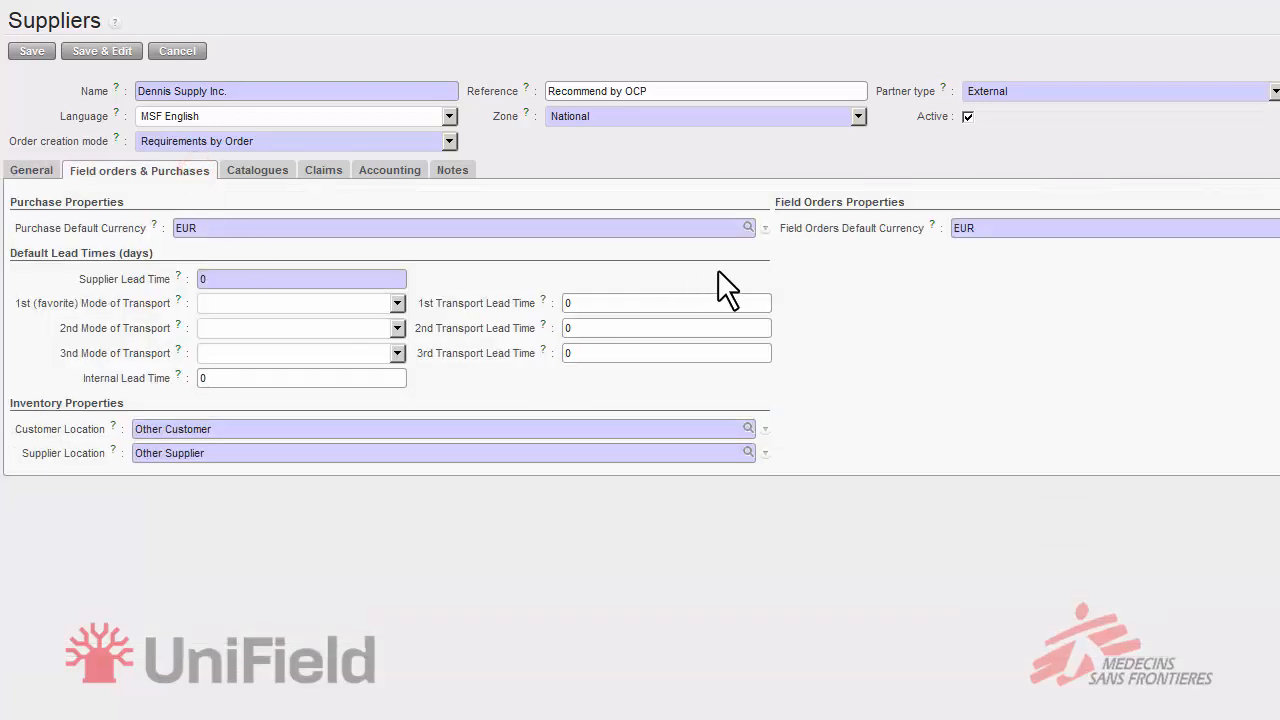
{"action": "left_click", "coordinate": [245, 228]}
{"action": "left_click", "coordinate": [747, 228]}
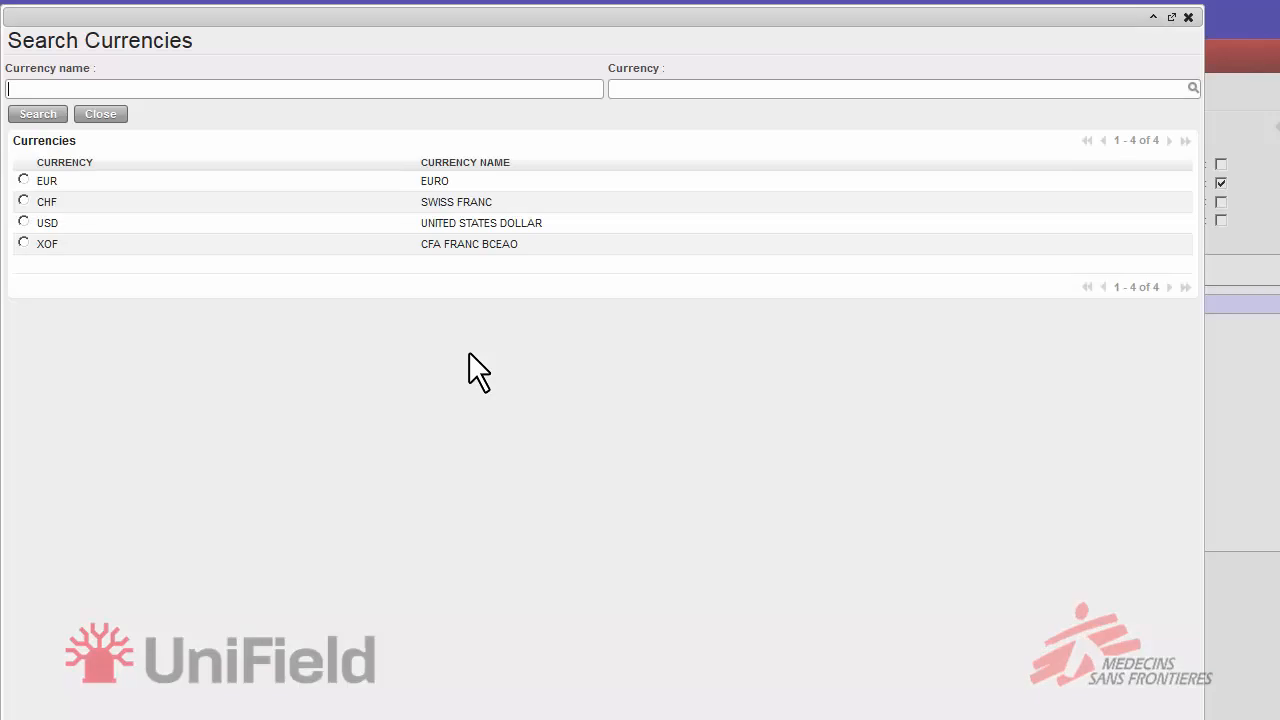
{"action": "left_click", "coordinate": [88, 228]}
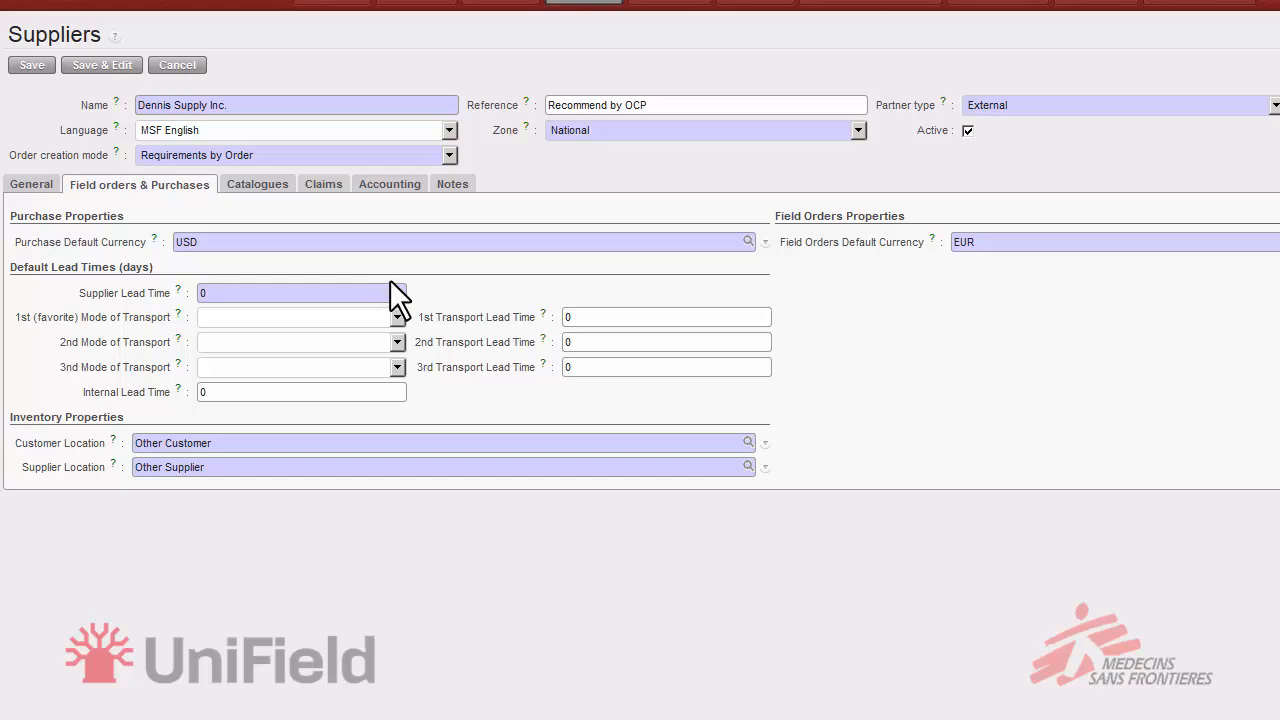
Set the Account Receivable in the supplier's accounting properties to 12680 - Other Receivables.
{"action": "left_click", "coordinate": [265, 186]}
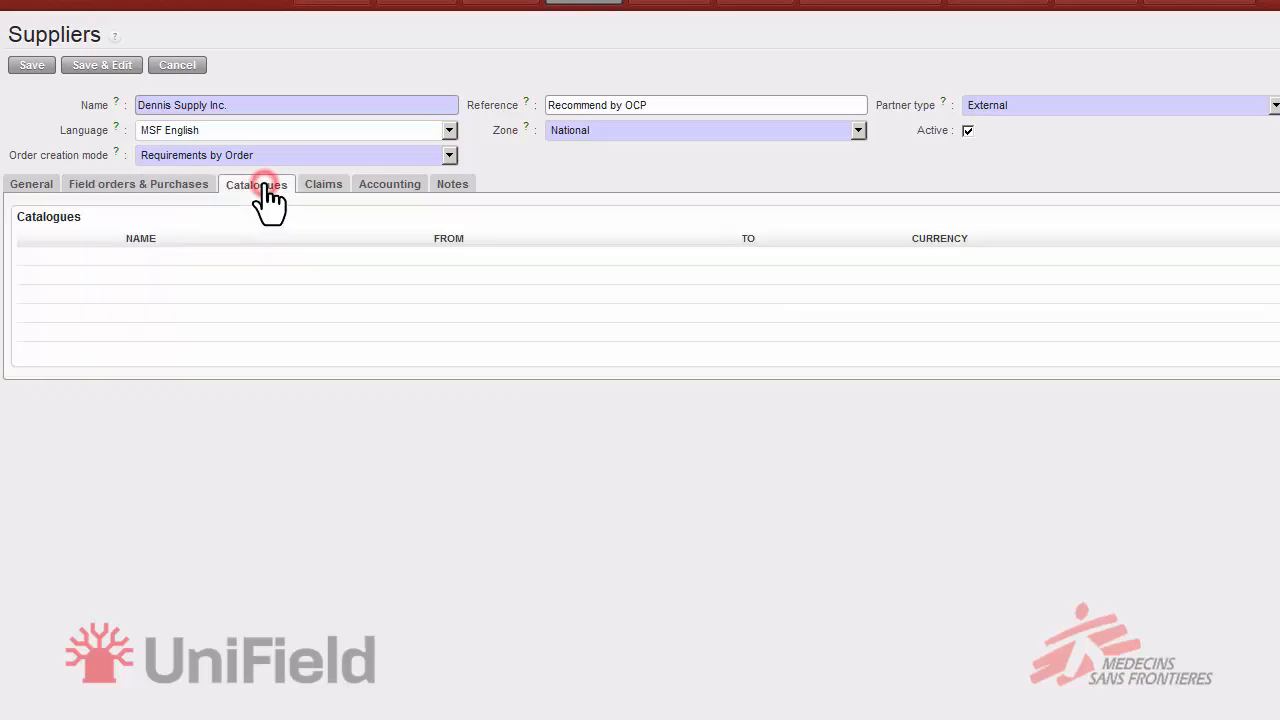
{"action": "left_click", "coordinate": [318, 188]}
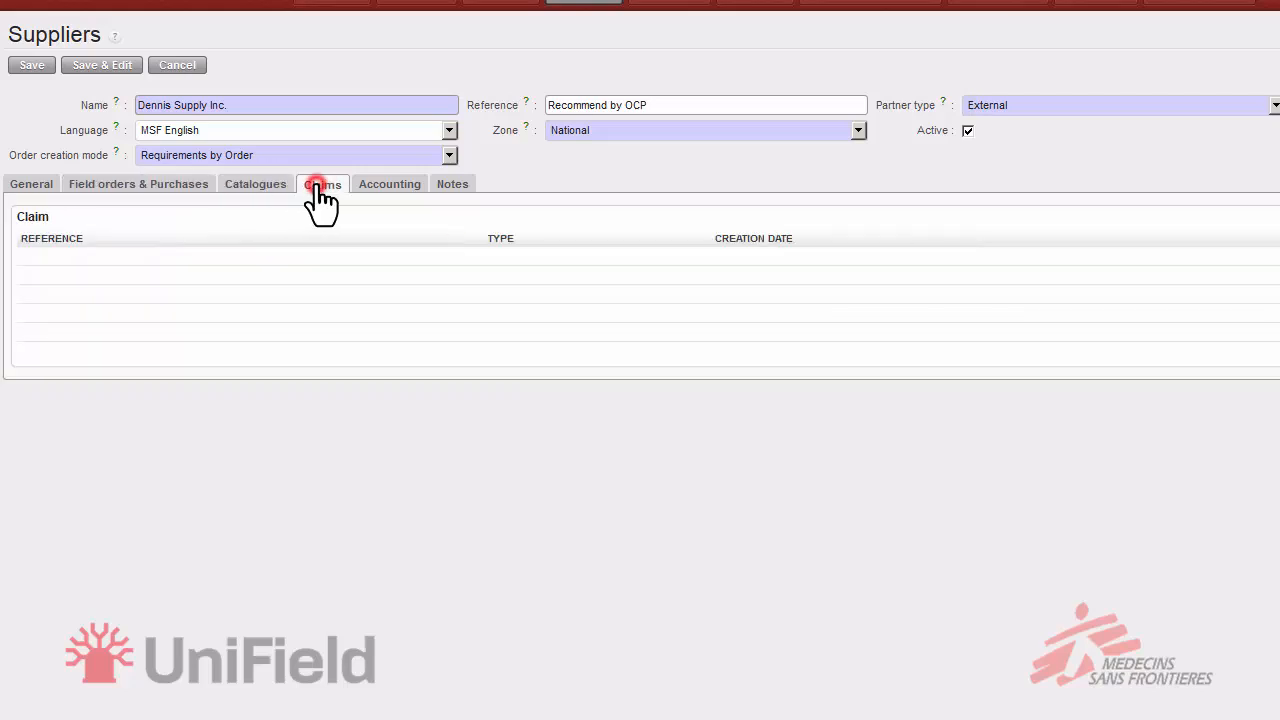
{"action": "left_click", "coordinate": [395, 187]}
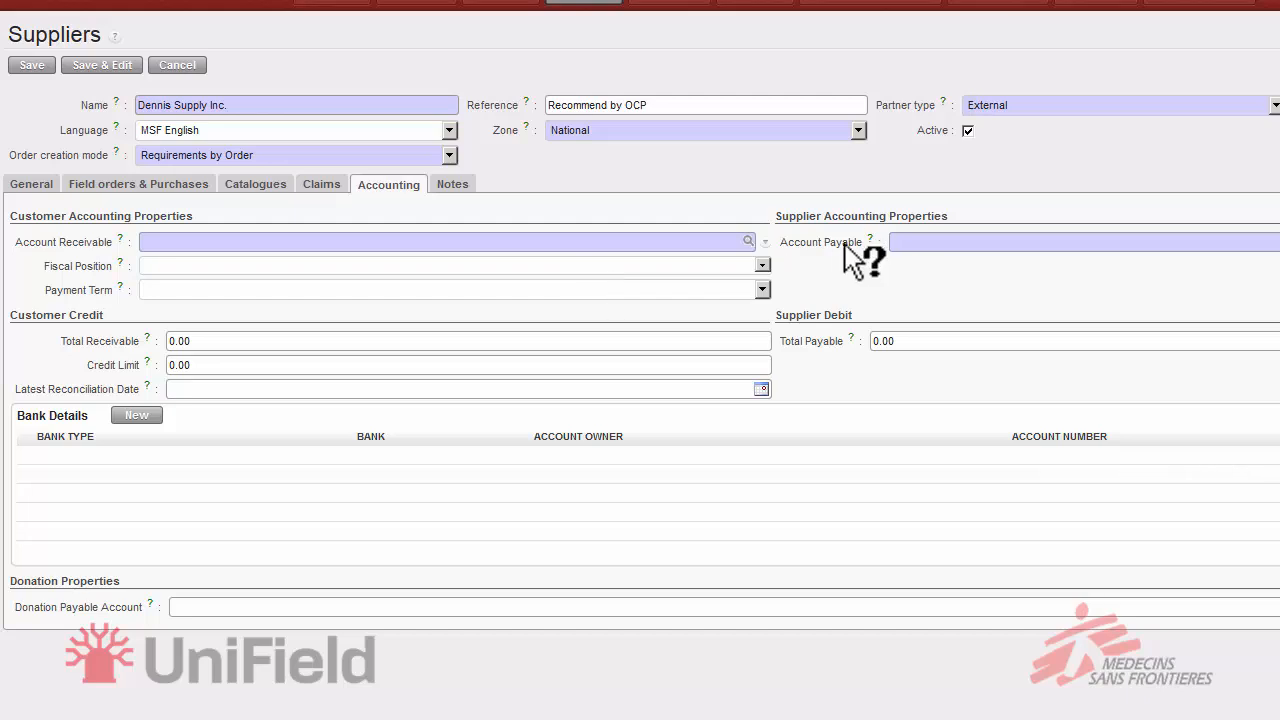
{"action": "left_click", "coordinate": [747, 243]}
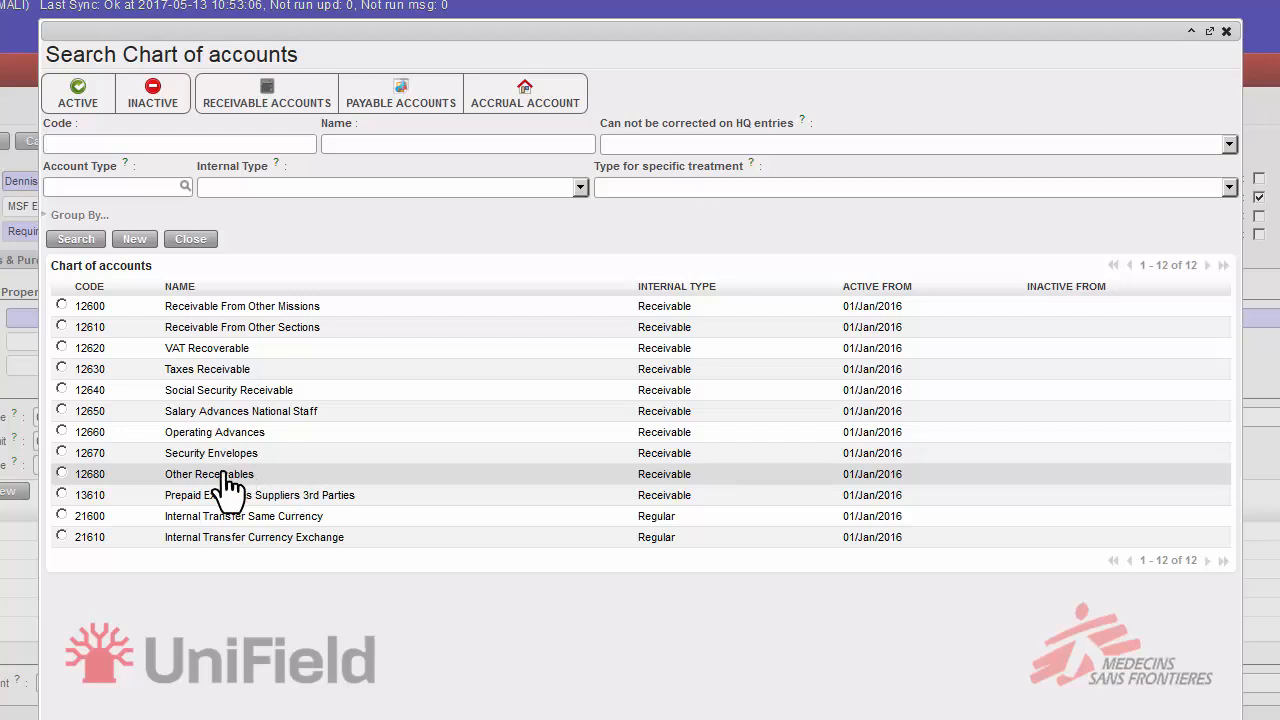
{"action": "left_click", "coordinate": [169, 476]}
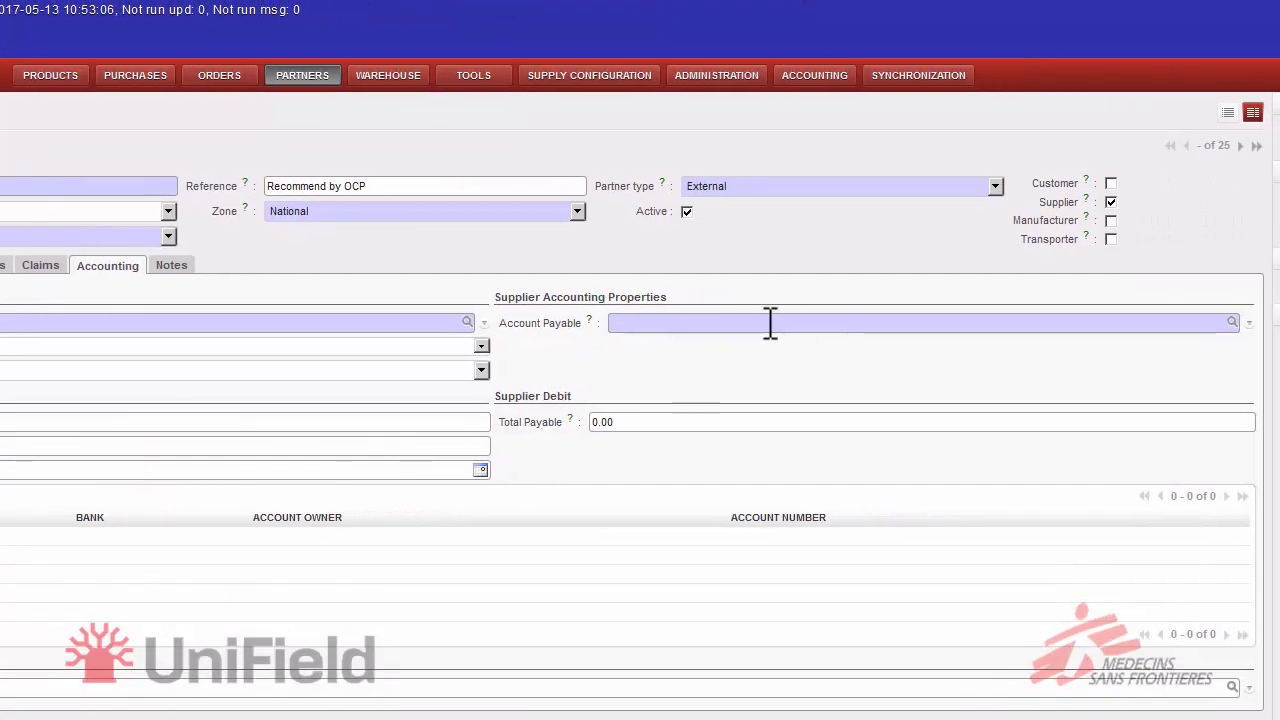
Set the supplier's Account Payable to 15600 - Trade Payables and save the supplier record.
{"action": "left_click", "coordinate": [1231, 322]}
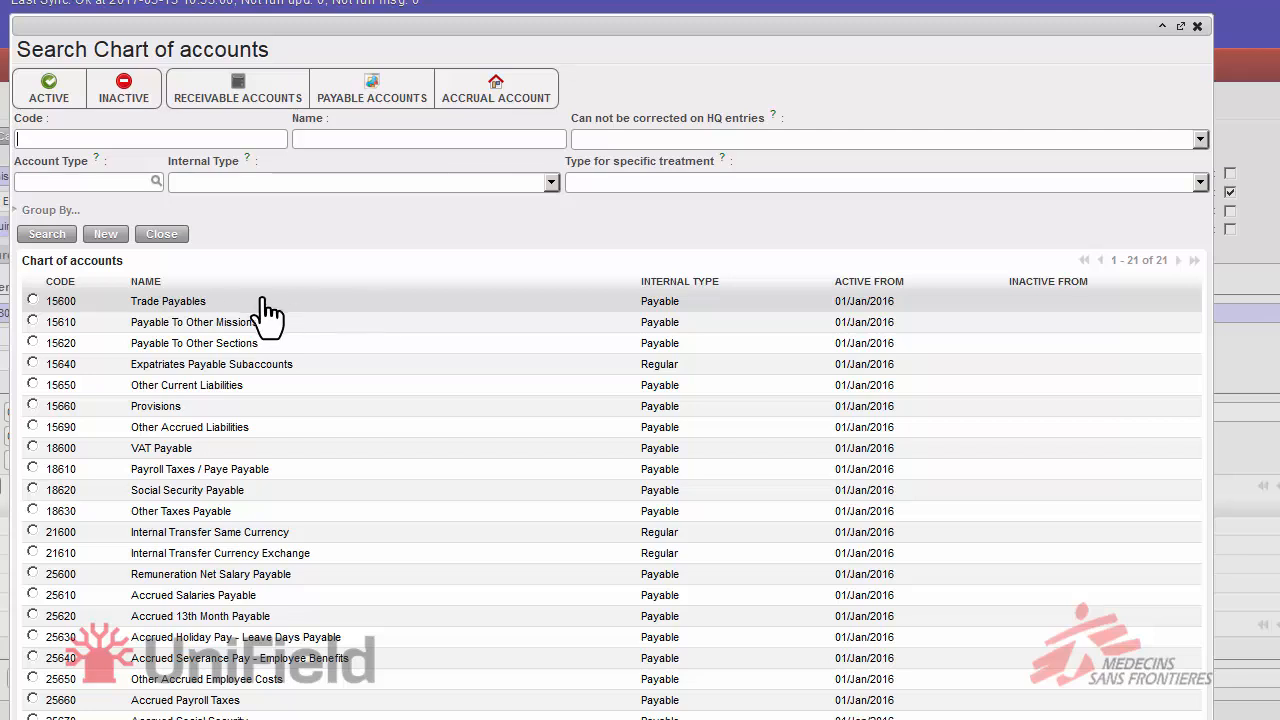
{"action": "left_click", "coordinate": [227, 304]}
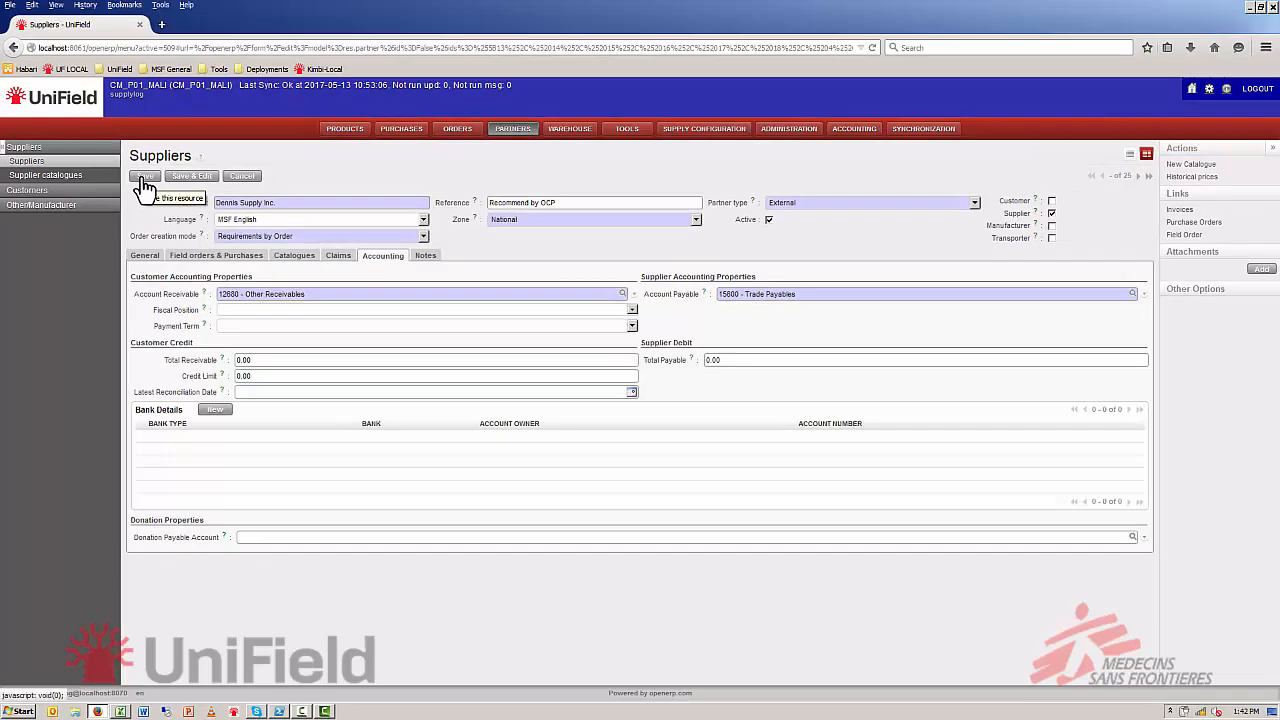
{"action": "left_click", "coordinate": [145, 177]}
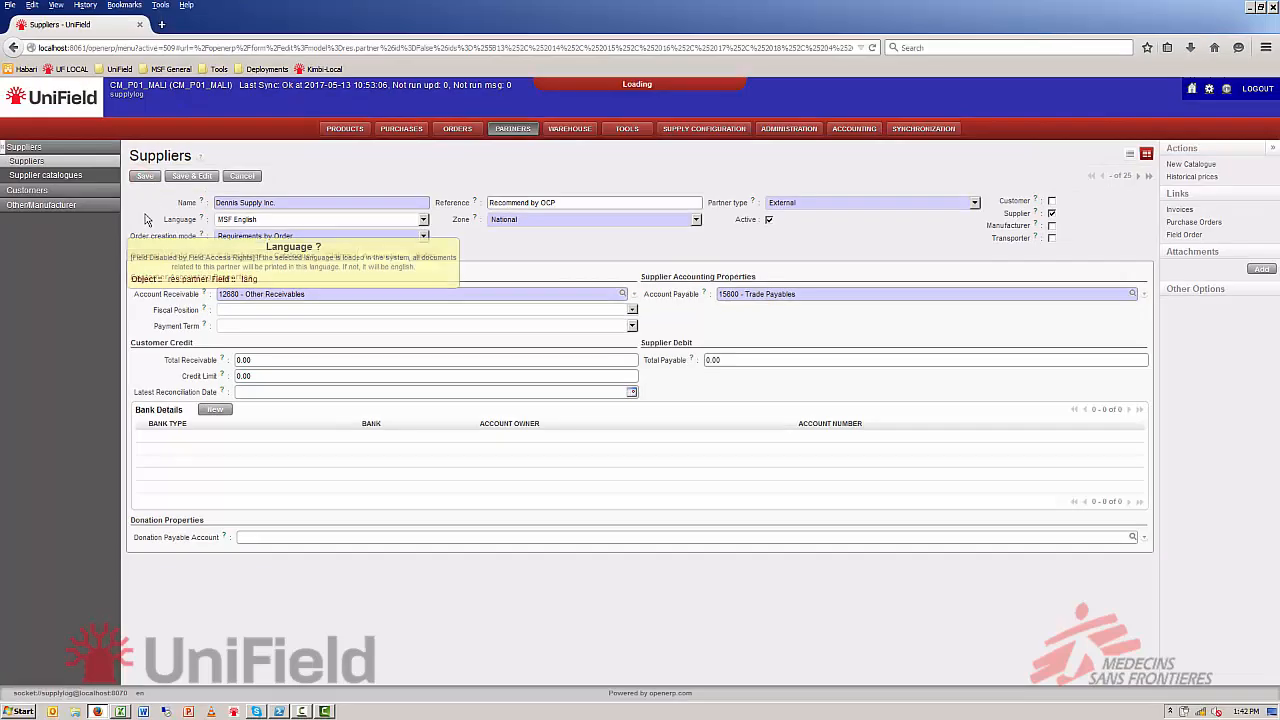